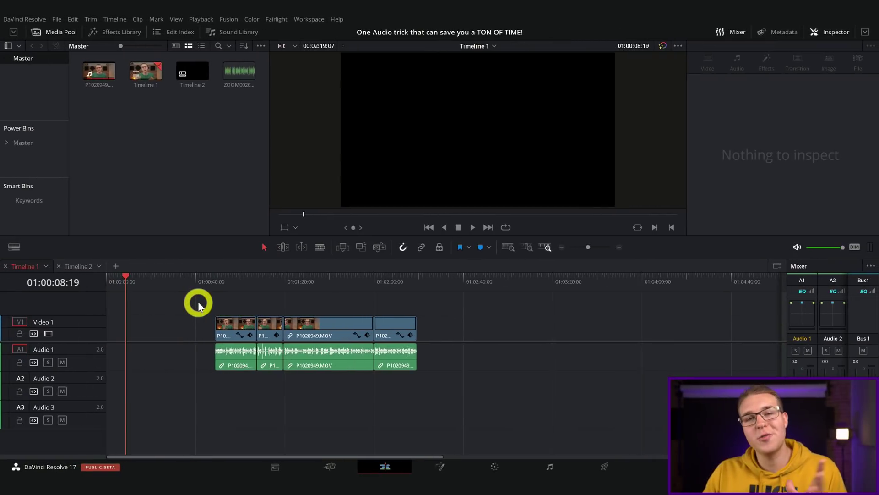
Preview the camera clips, then drop ZOOM0026.WAV onto Audio 2 right after them
click(240, 292)
click(282, 292)
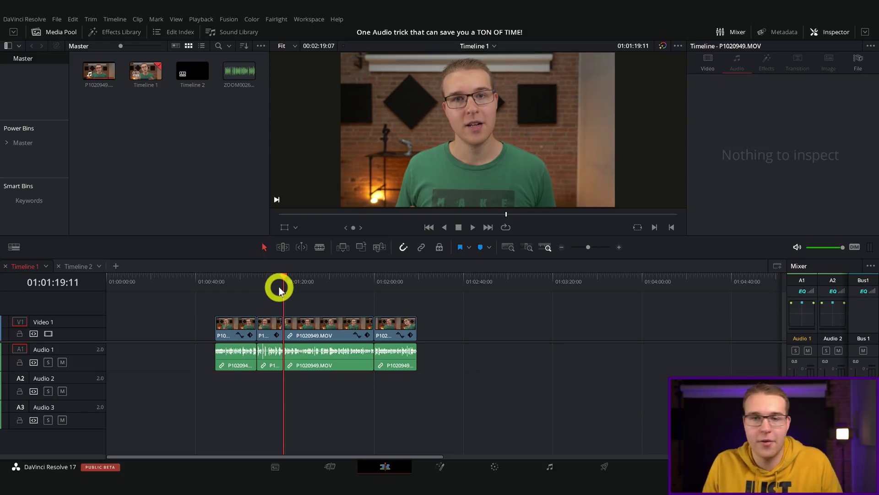
click(236, 330)
click(235, 361)
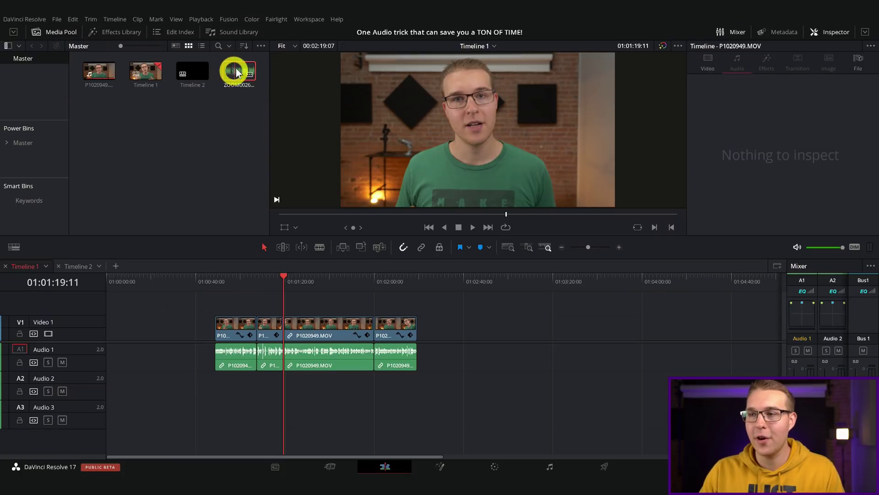
drag(237, 73, 365, 389)
drag(213, 387, 215, 386)
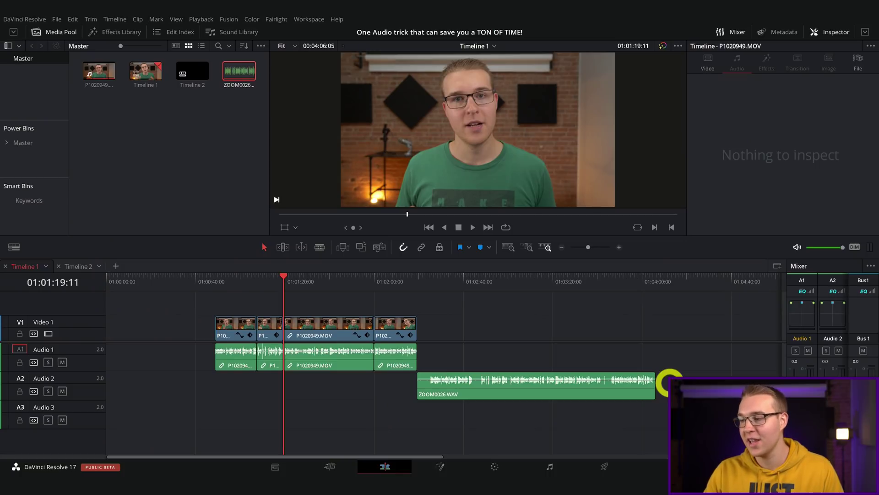
drag(669, 382, 229, 332)
right_click(229, 332)
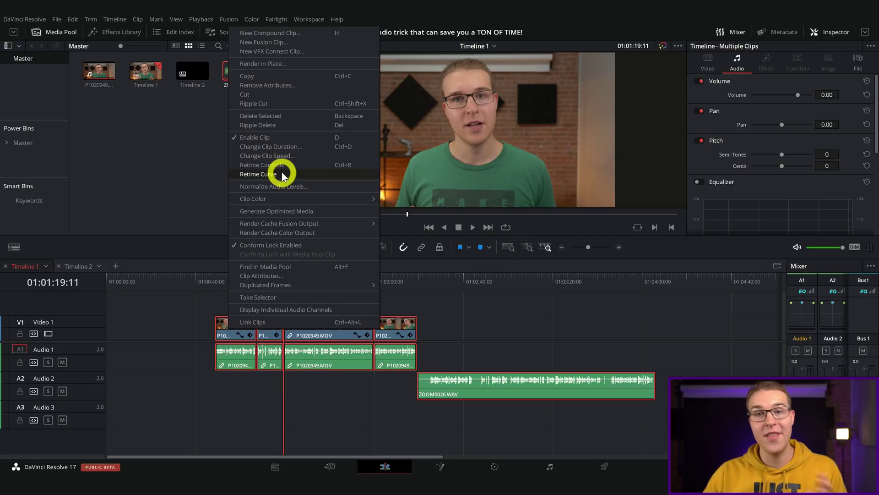
click(249, 389)
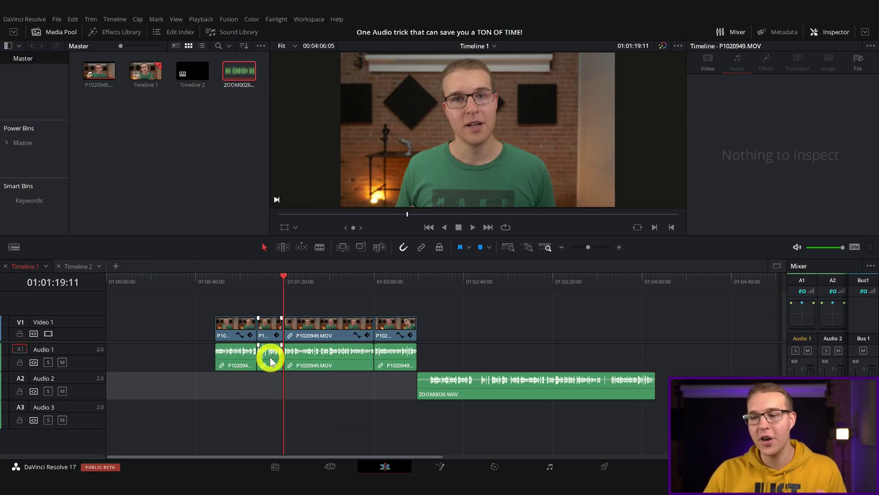
click(271, 361)
drag(272, 370, 273, 381)
drag(314, 354, 310, 412)
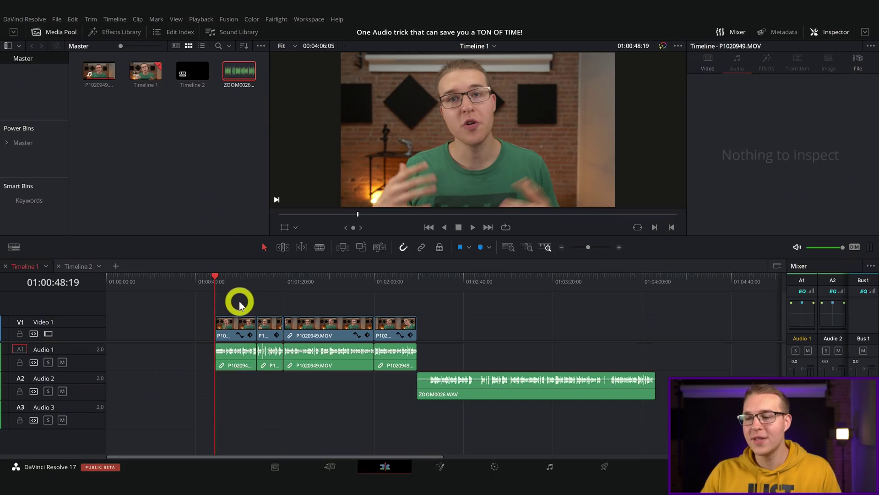
Select the first camera clip with ZOOM0026.WAV and Auto Align Clips based on waveform
click(234, 346)
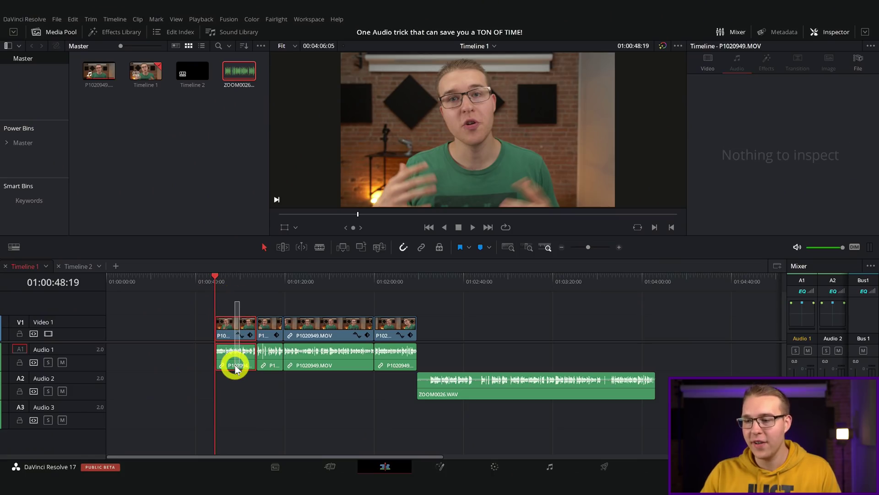
click(235, 366)
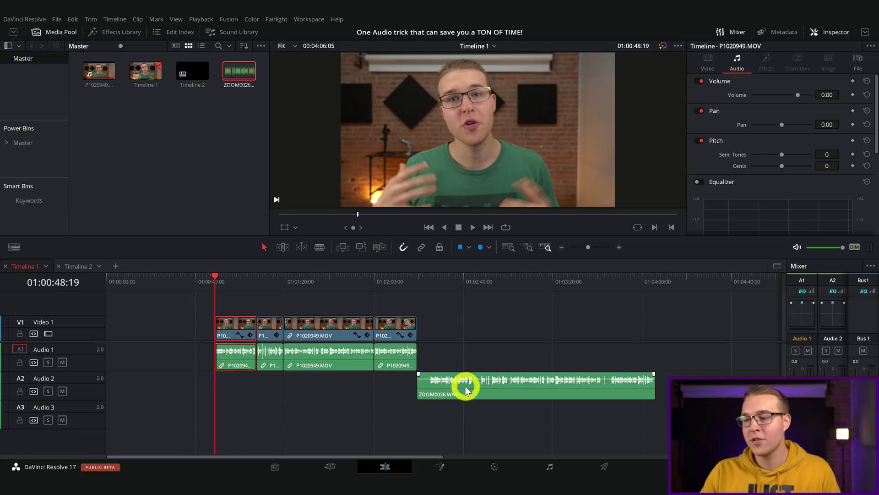
ctrl+click(479, 396)
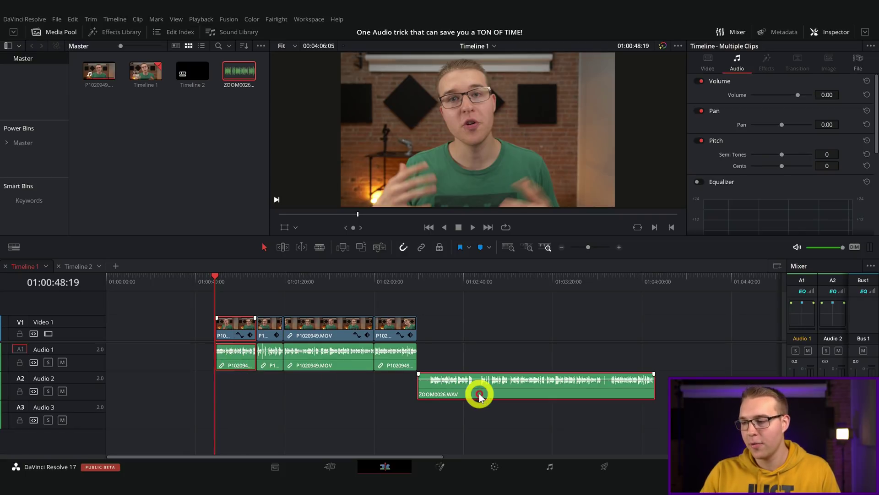
right_click(479, 396)
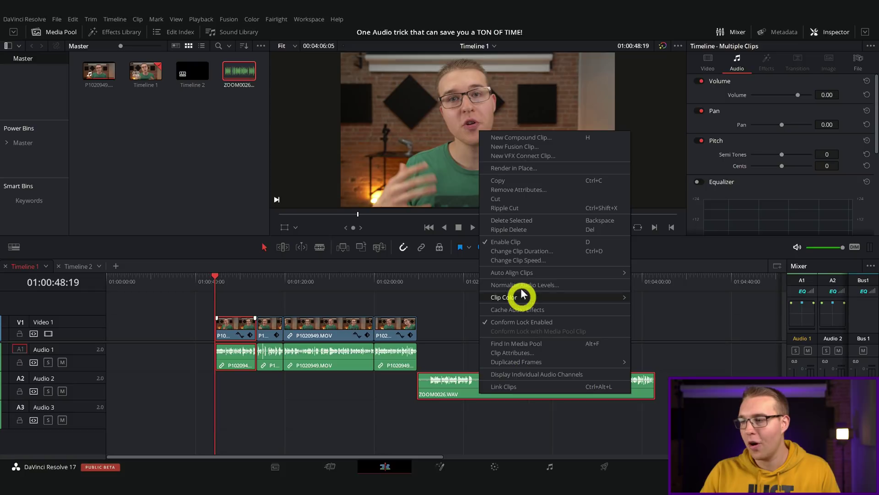
mouse_move(520, 274)
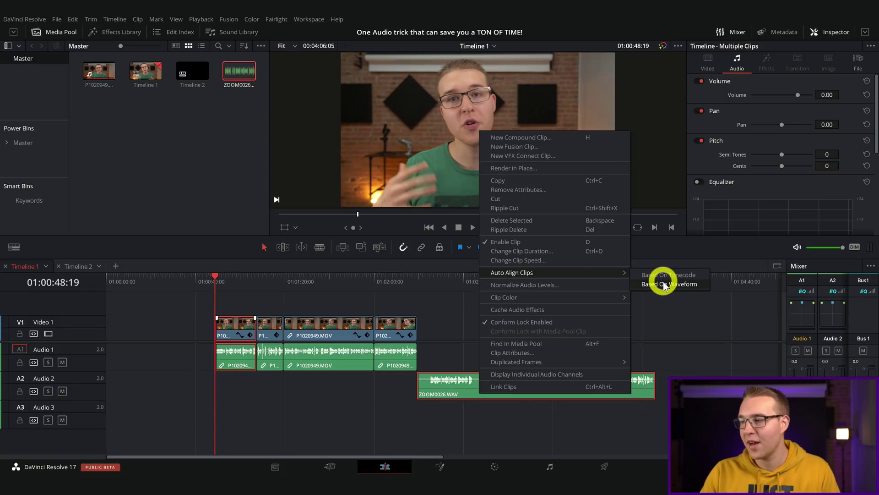
click(664, 285)
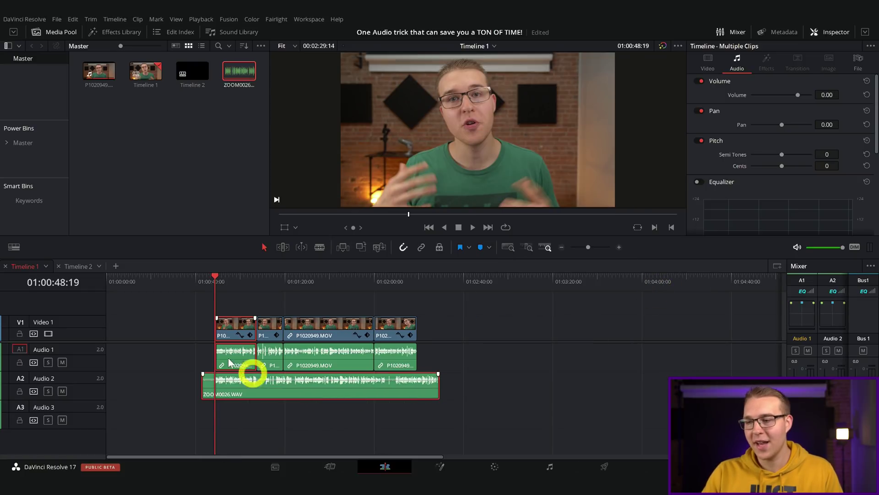
click(238, 414)
click(242, 387)
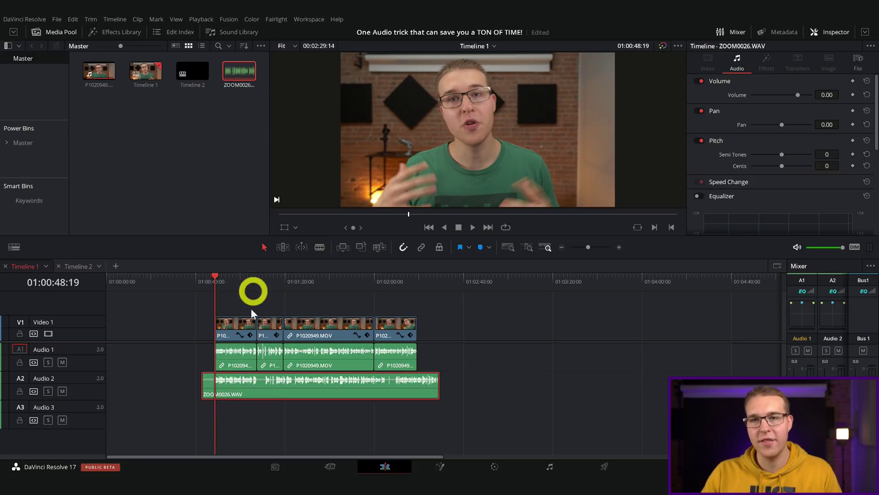
Split ZOOM0026.WAV where the camera clips begin, delete the leftover, and move the rest to Audio 3
key(ctrl+b)
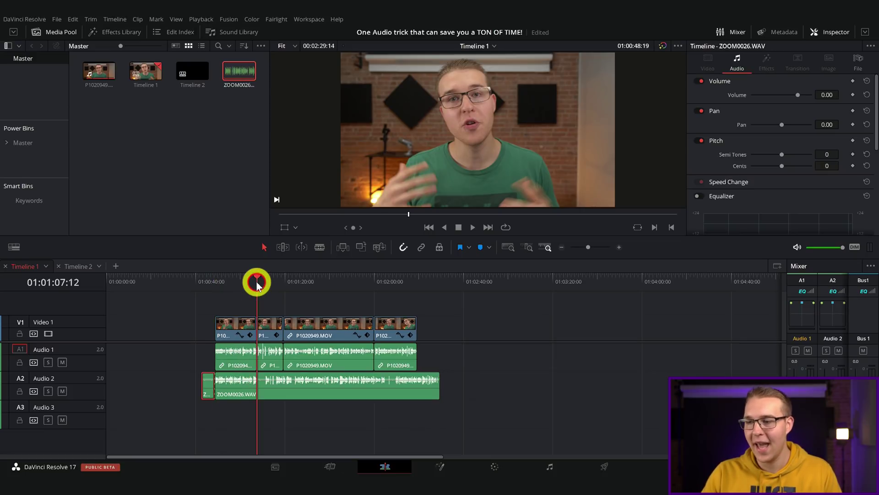
click(210, 384)
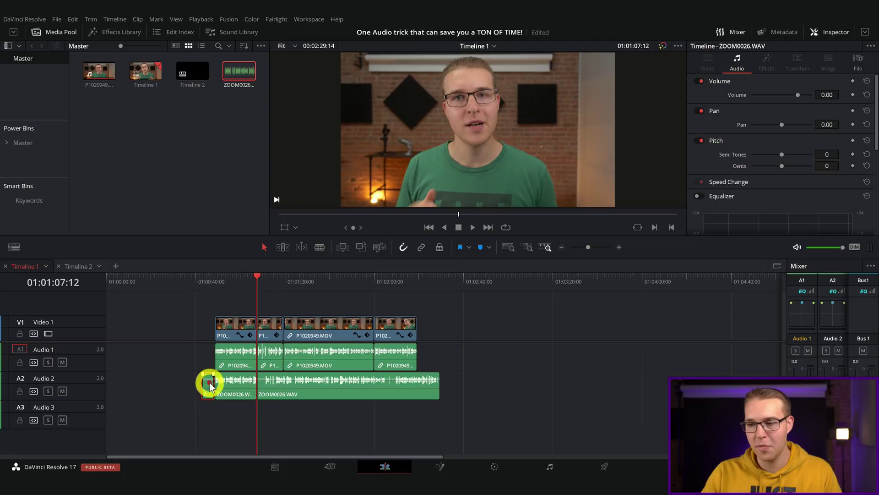
key(BackSpace)
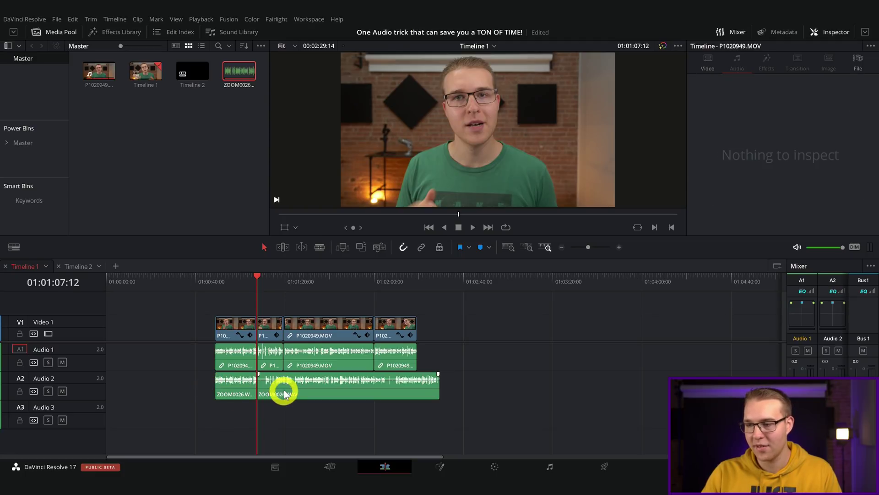
click(284, 394)
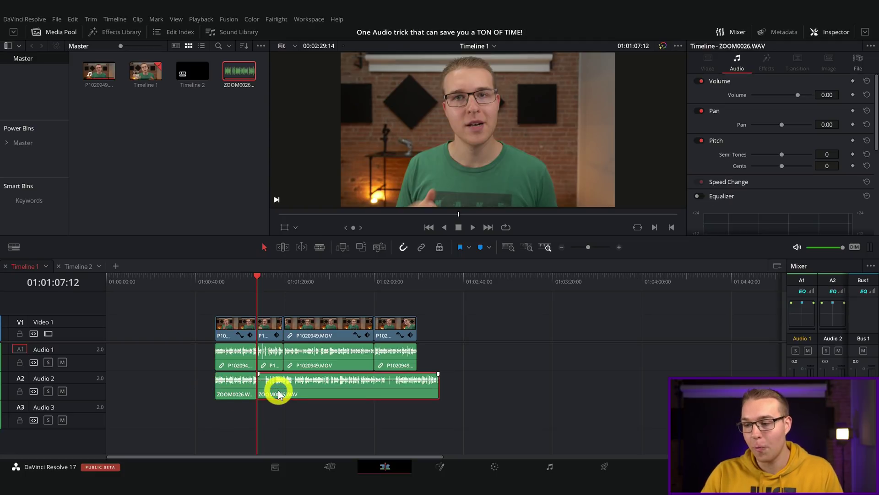
drag(278, 394, 276, 415)
Auto-align ZOOM0026.WAV on Audio 3 to the camera clips based on waveform
click(270, 303)
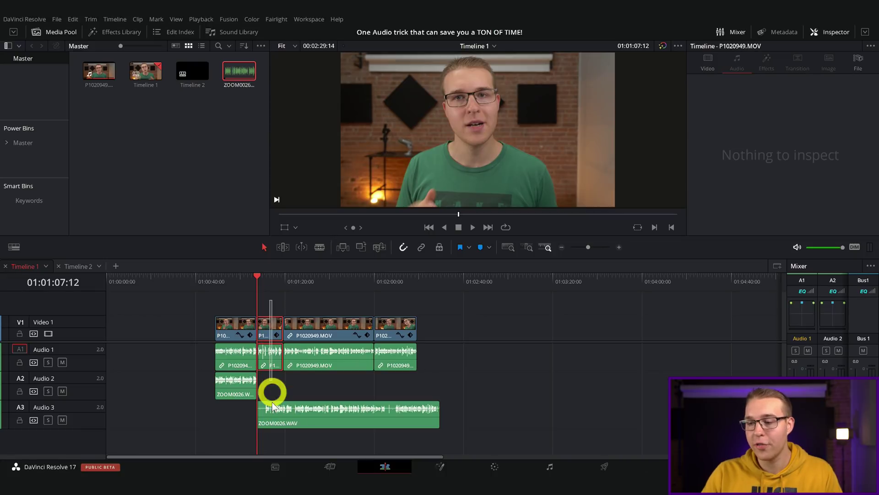
click(273, 416)
right_click(277, 415)
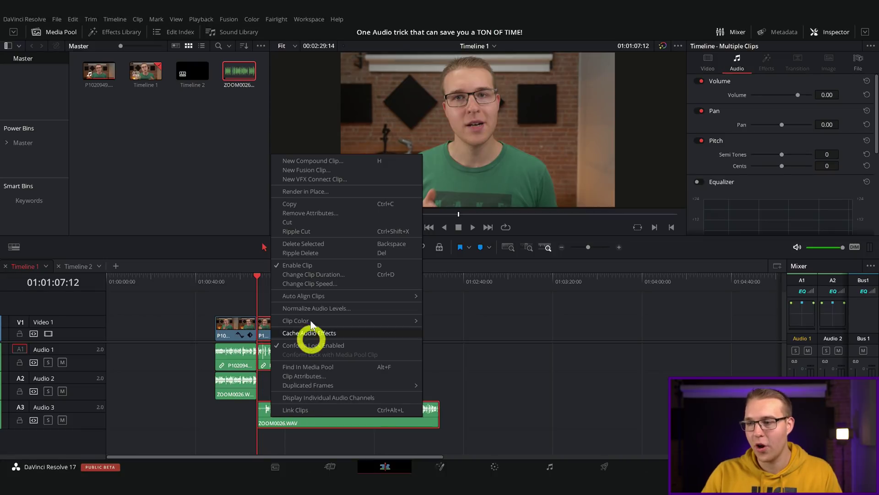
mouse_move(308, 297)
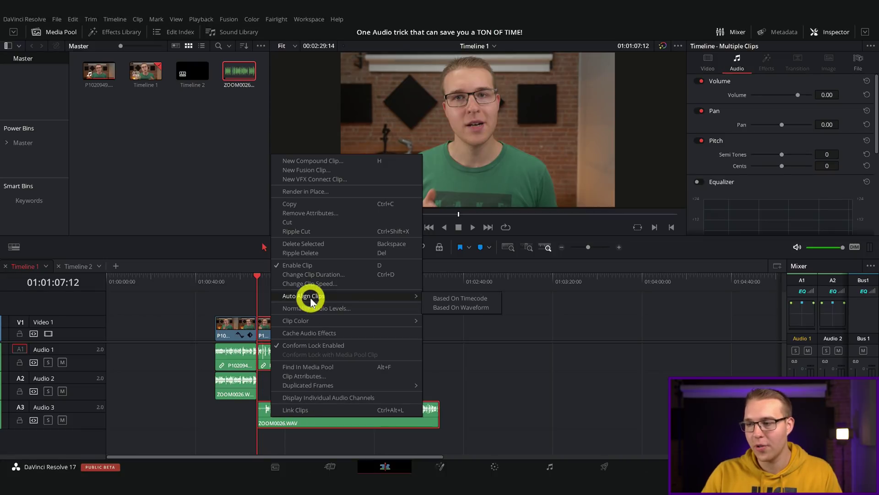
click(460, 307)
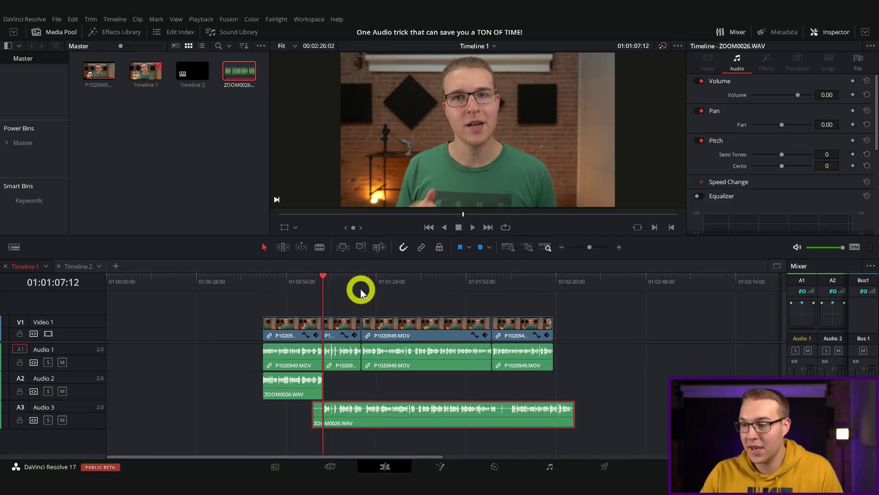
Split the Audio 3 clip at 01:01:19:11 and delete its short leading piece
click(361, 289)
key(ctrl+b)
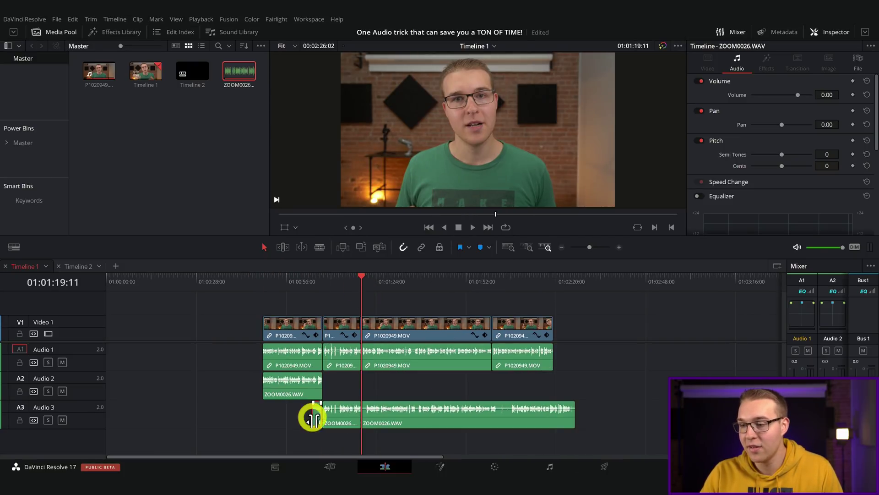
key(Delete)
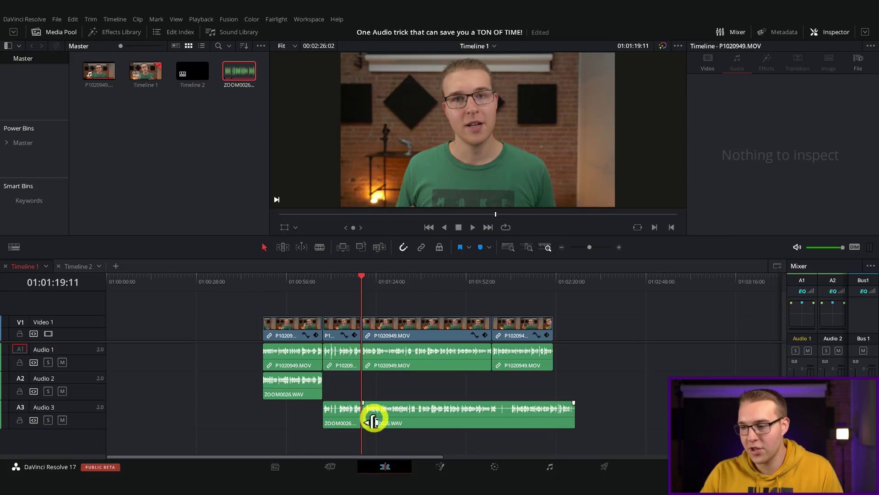
Move the short ZOOM0026 piece from Audio 3 up onto Audio 2
click(343, 419)
drag(343, 415, 340, 389)
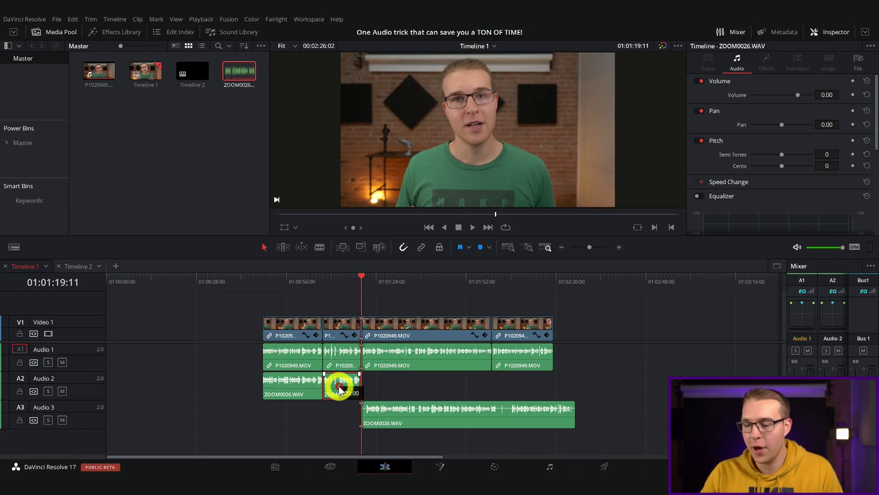
click(426, 420)
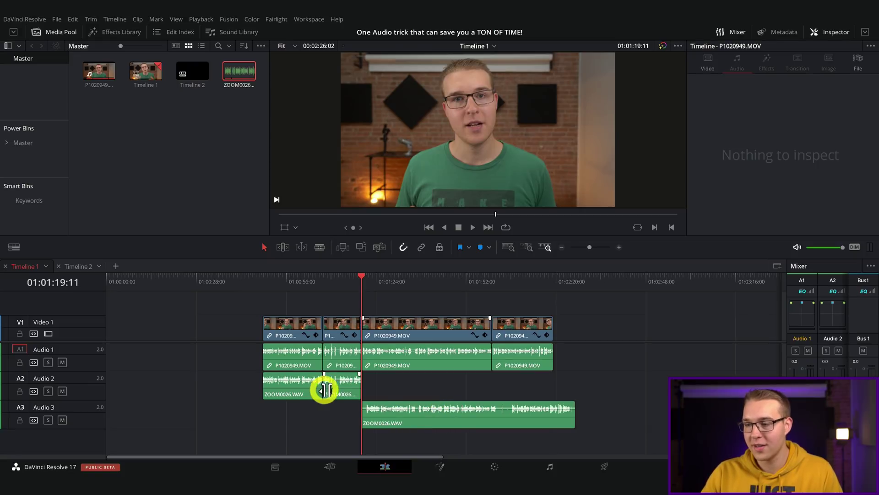
Bring the long ZOOM0026.WAV onto Audio 2 and auto-align the selected clips by waveform
drag(383, 378, 270, 385)
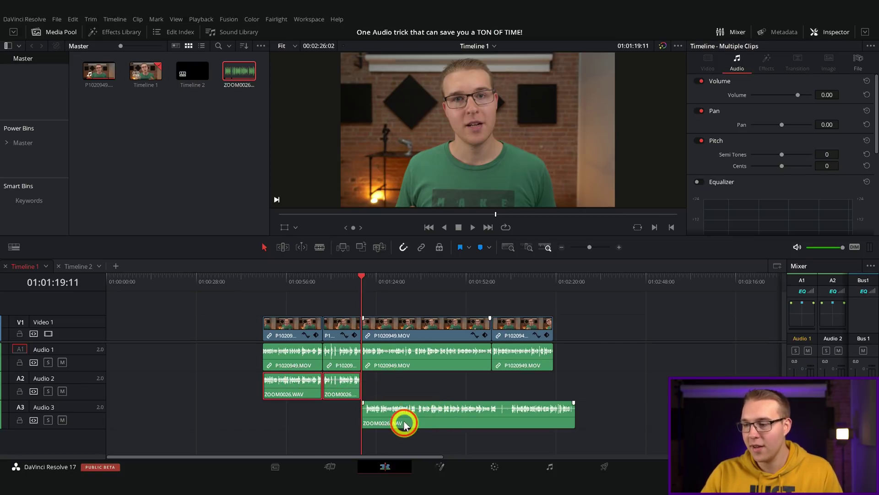
drag(405, 424, 403, 400)
right_click(402, 333)
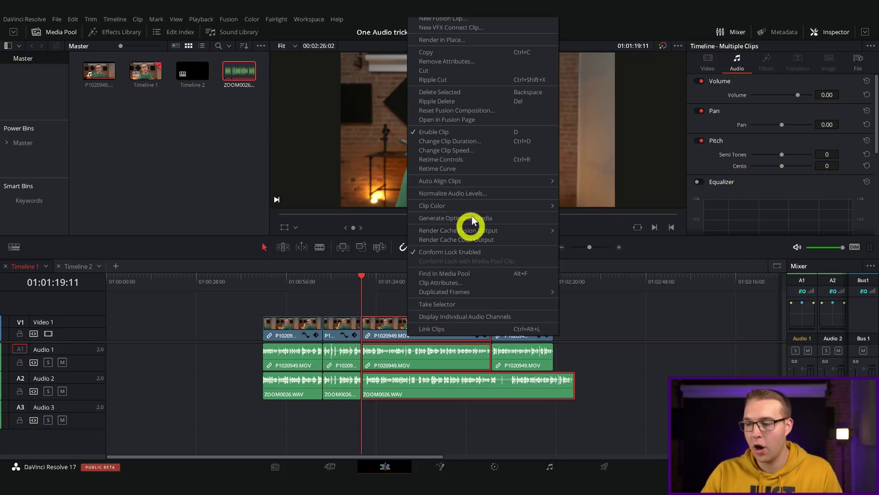
mouse_move(514, 184)
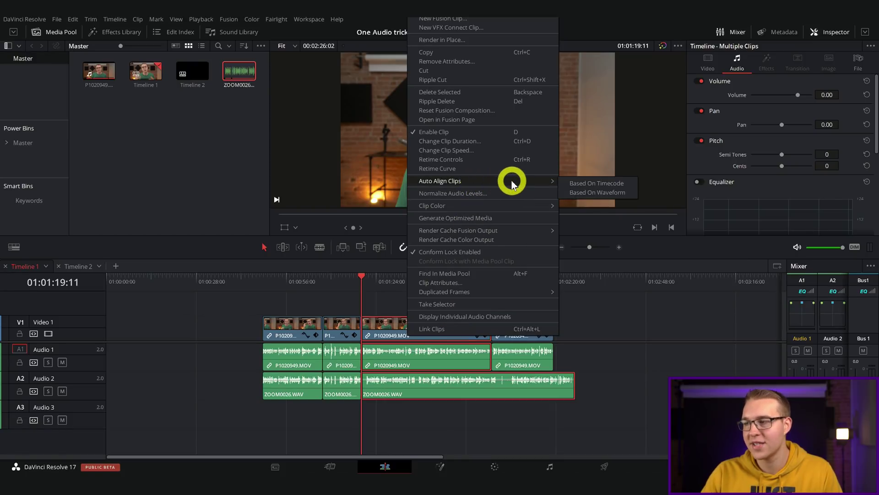
click(590, 193)
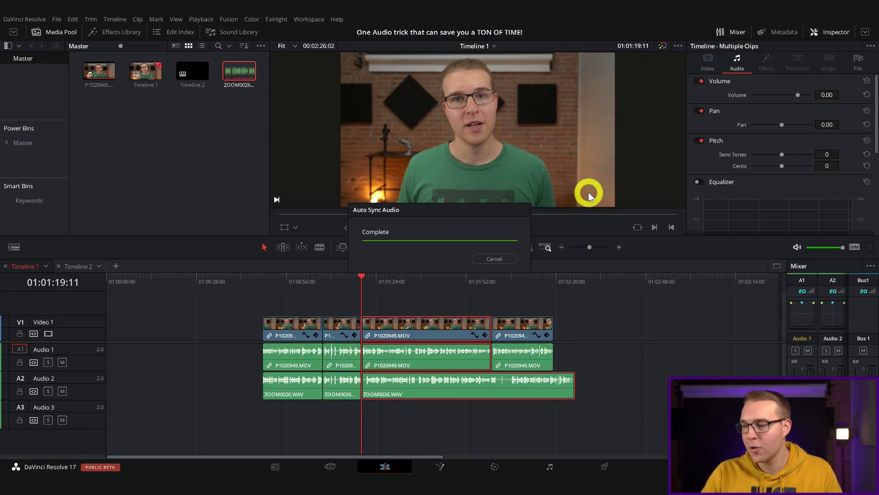
Undo that sync, then select the long audio clip with the camera clips above it for realigning
scroll(442, 353, up, 2)
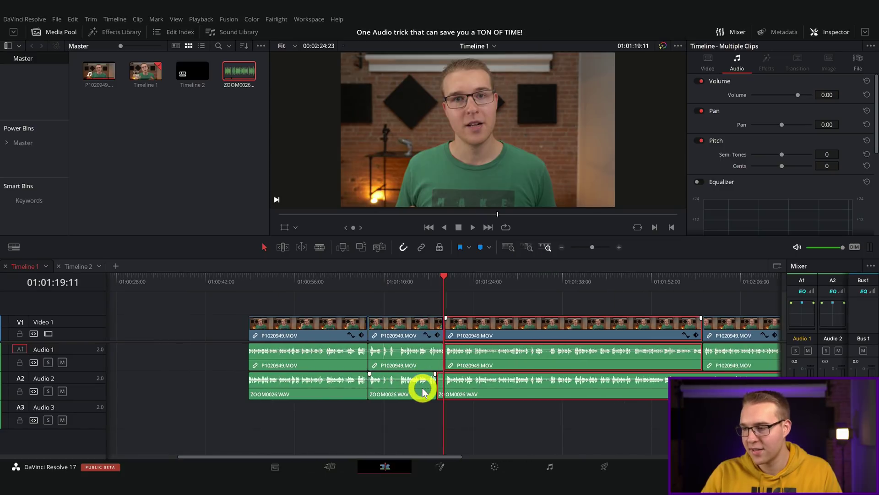
click(422, 391)
key(ctrl+z)
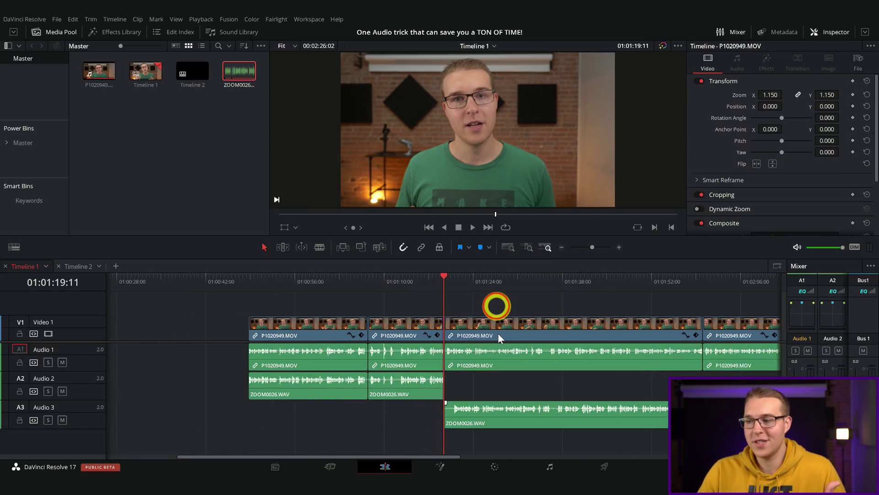
drag(496, 306, 511, 419)
right_click(512, 421)
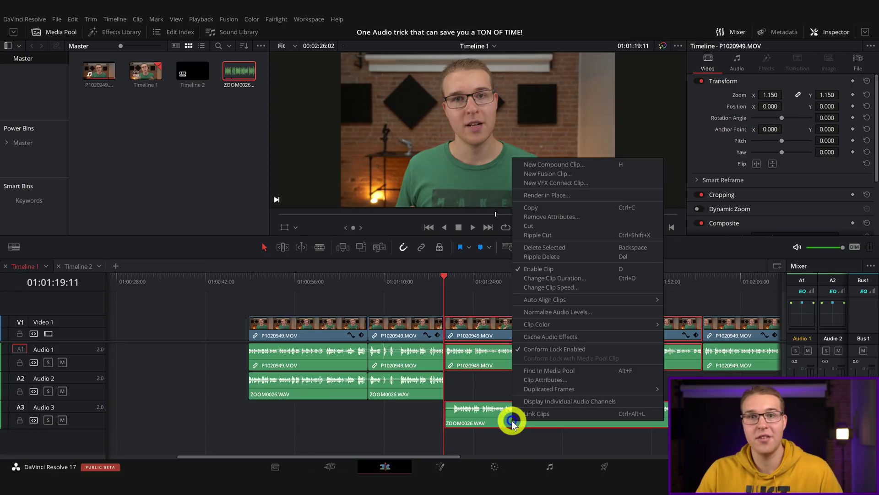